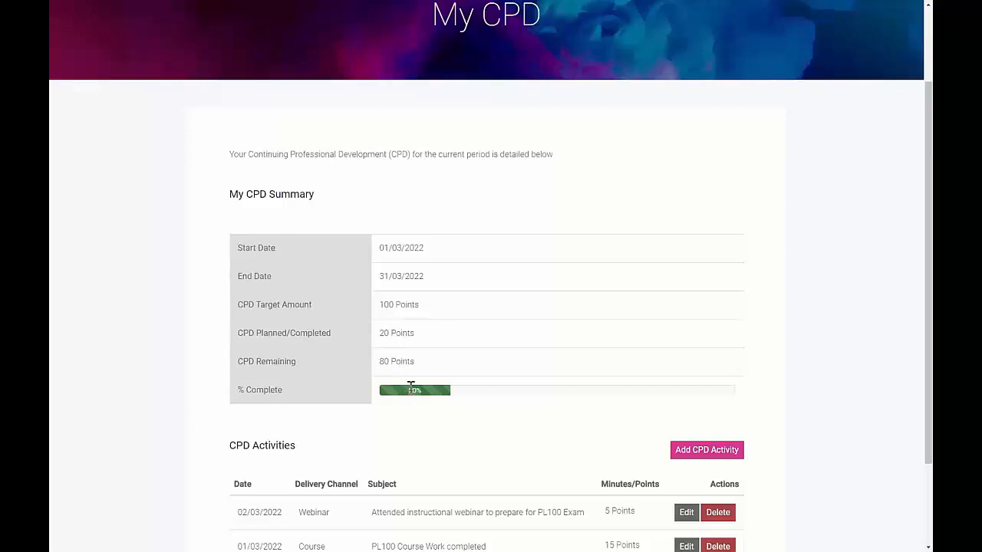
# Step: Start a new CPD activity from the My CPD page with the subject "Sat the PL100 Exam"
pyautogui.scroll(-3, 412, 392)
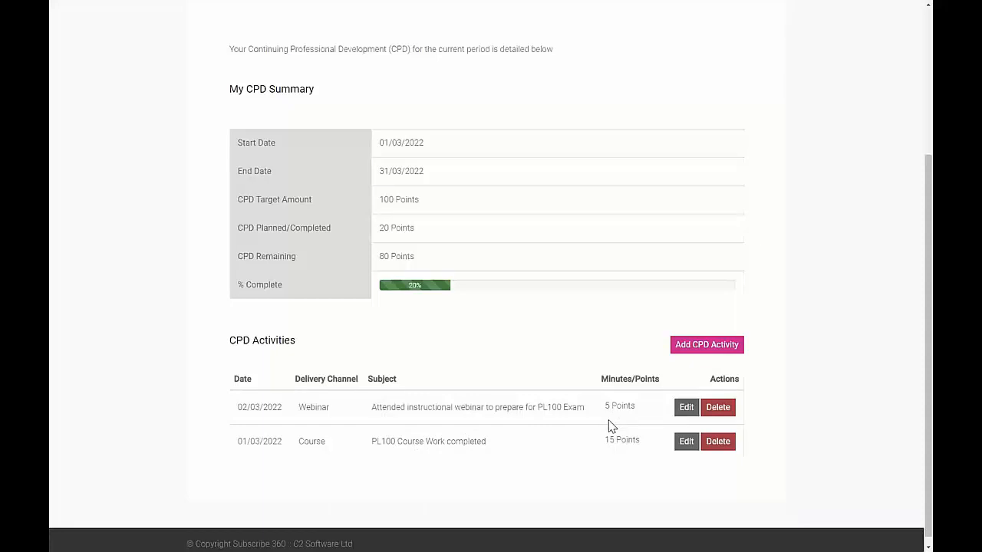
pyautogui.scroll(1, 612, 427)
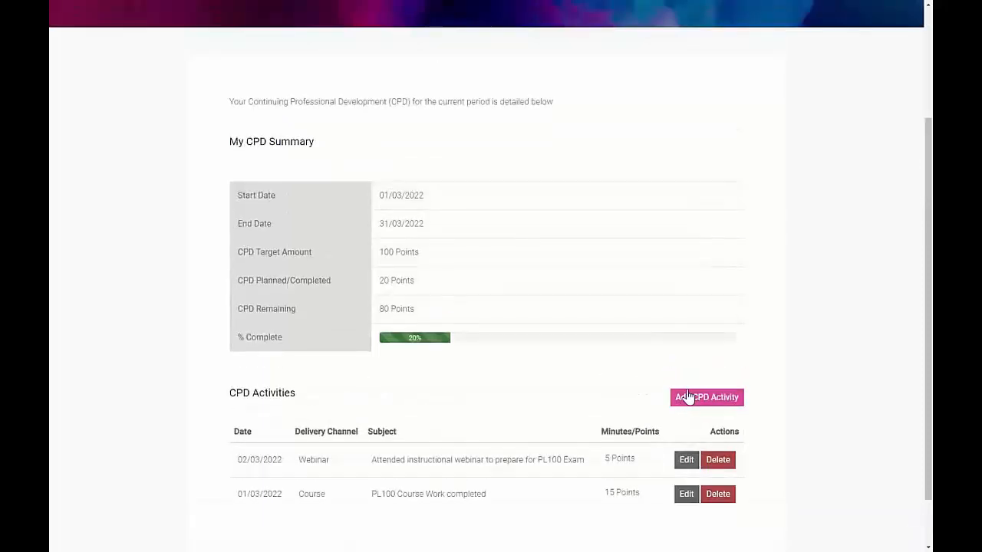
pyautogui.click(688, 396)
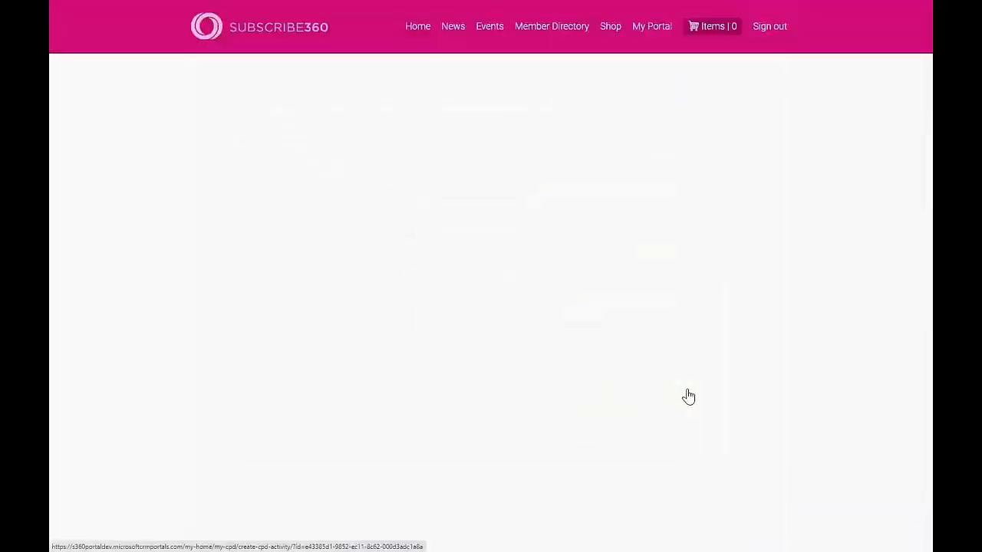
pyautogui.click(501, 306)
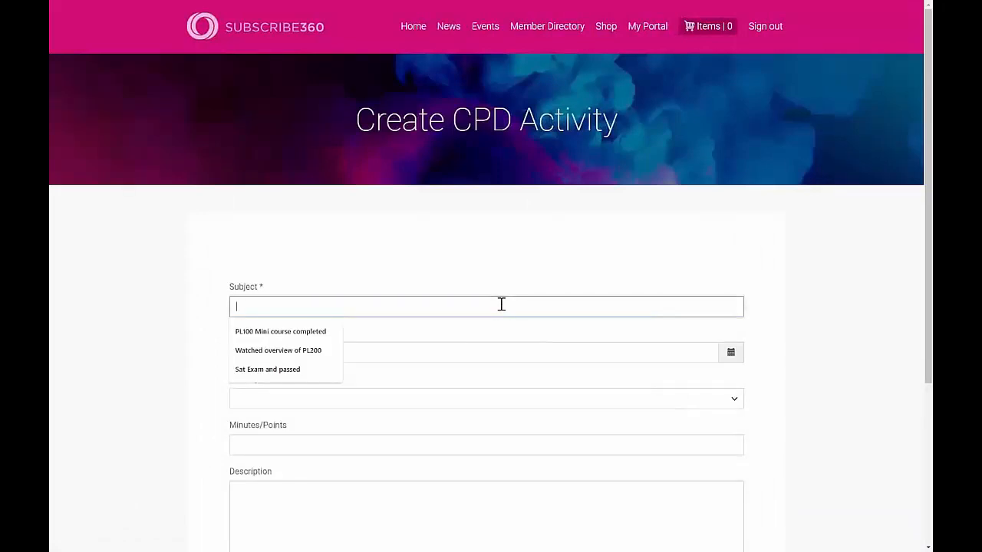
pyautogui.write('Sat the PL100 Exa')
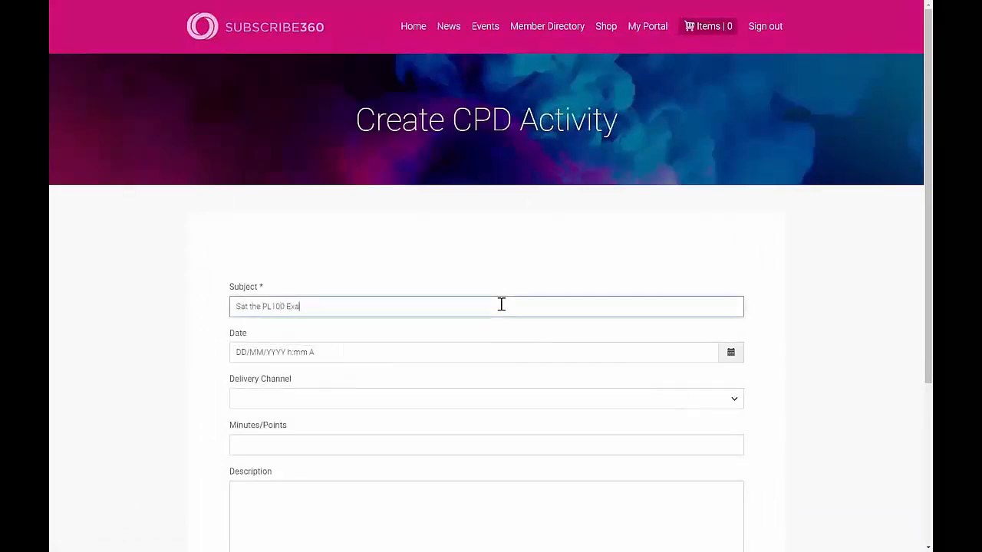
pyautogui.write('m')
# Step: Set the exam activity's date to 03/03/2022 11:59 AM and its delivery channel to Course
pyautogui.click(357, 353)
pyautogui.click(730, 354)
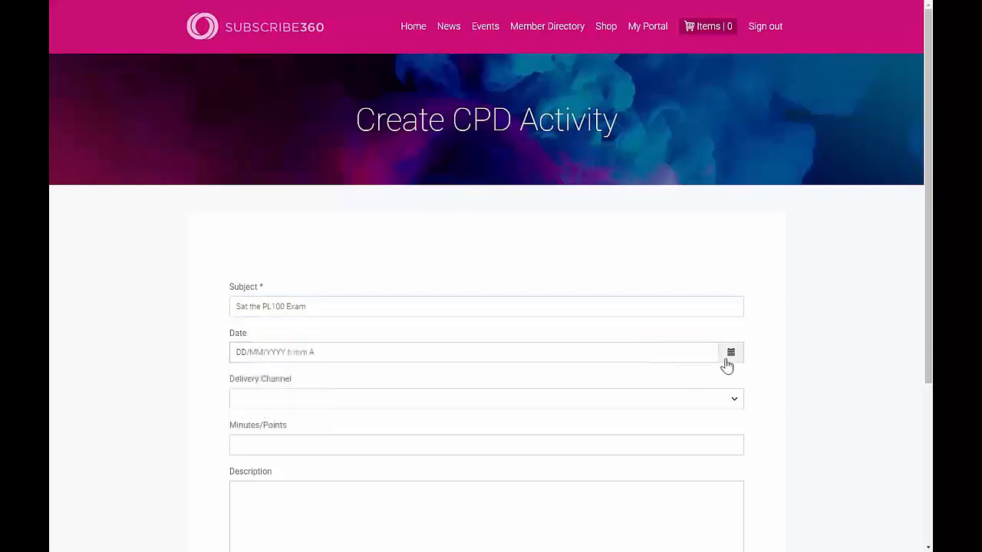
pyautogui.click(324, 409)
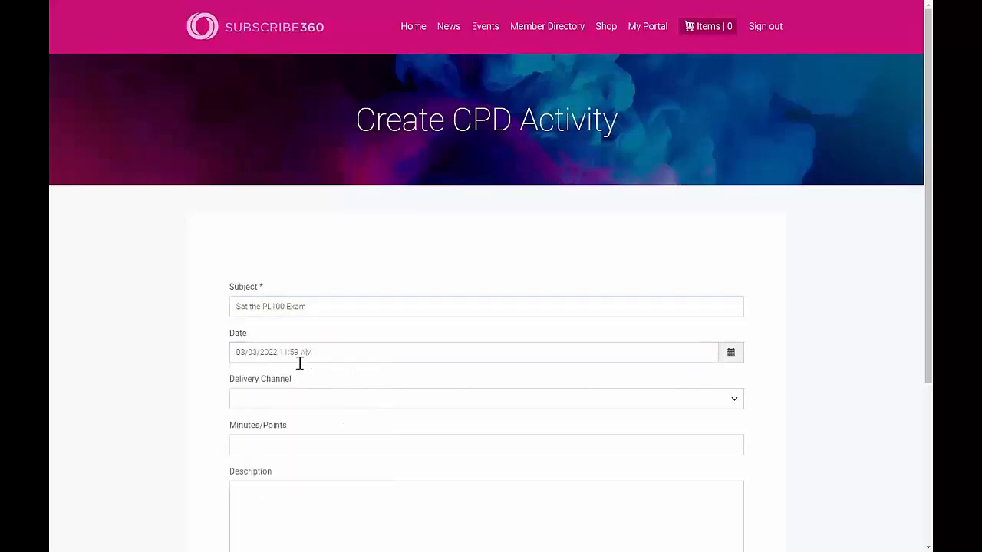
pyautogui.click(299, 405)
pyautogui.click(287, 424)
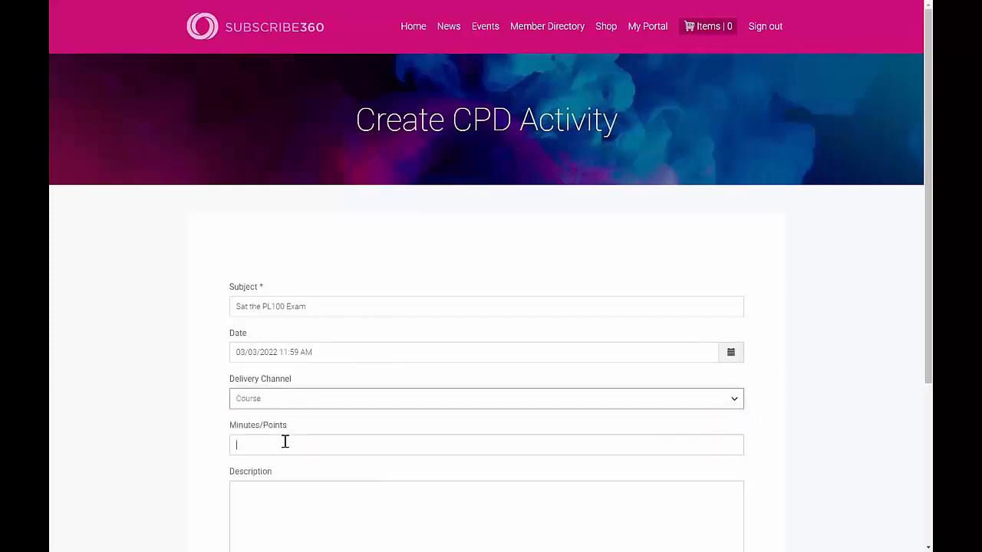
# Step: Give the activity 50 minutes/points and the description "Passed with a mark of 78%", and submit it
pyautogui.click(284, 440)
pyautogui.write('50')
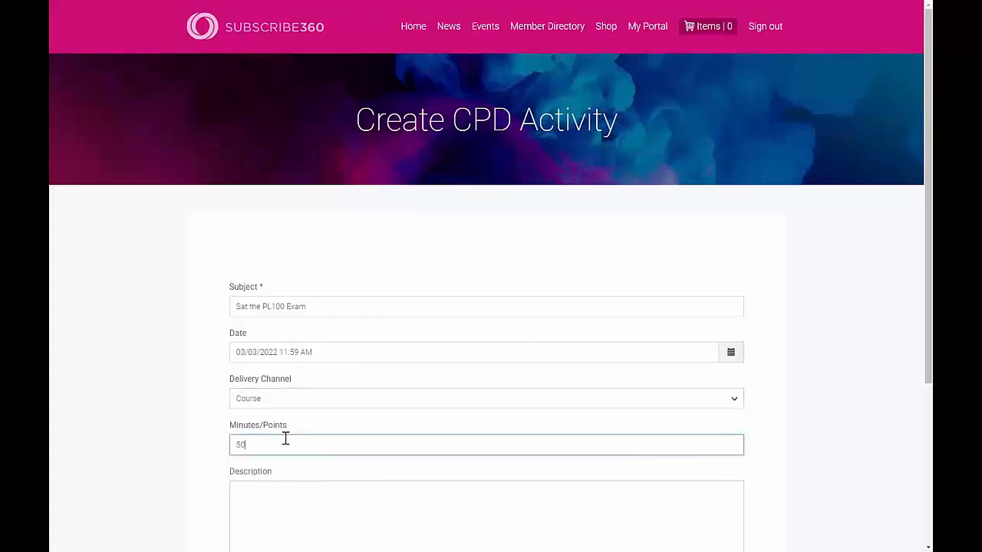
pyautogui.scroll(-2, 284, 437)
pyautogui.click(270, 359)
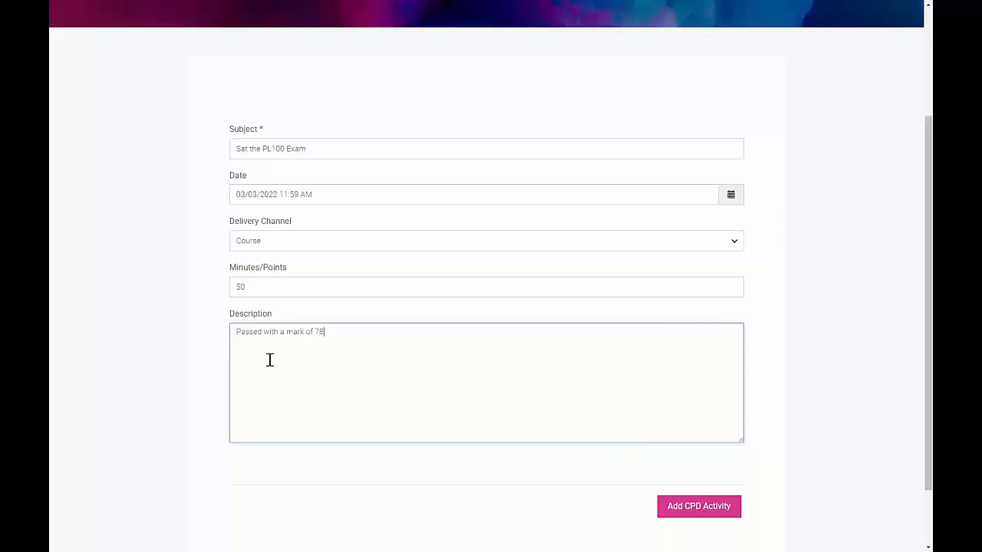
pyautogui.click(669, 514)
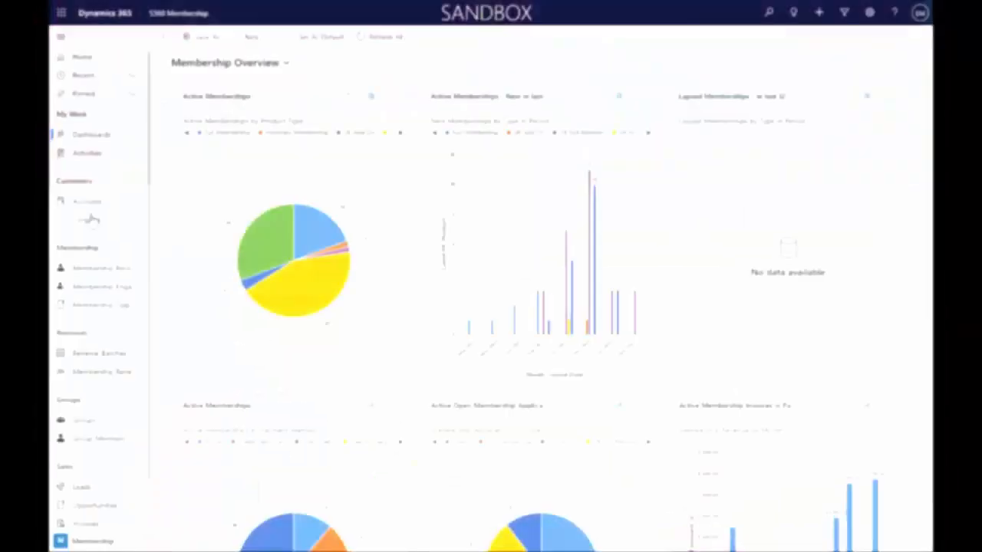
# Step: In the Dynamics 365 Membership area, open the member's contact and its related Professional Accreditation (2022) CPD record
pyautogui.click(92, 218)
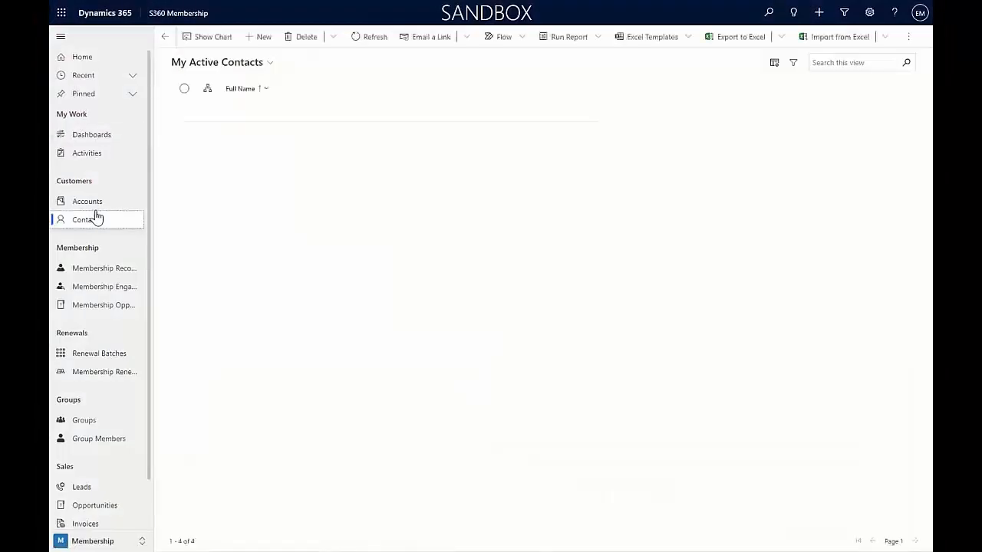
pyautogui.doubleClick(313, 161)
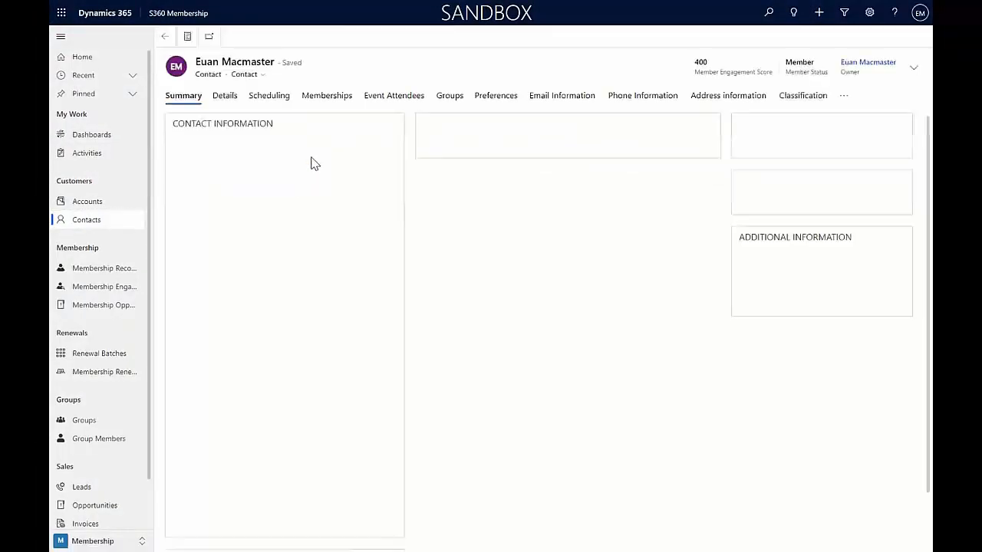
pyautogui.click(843, 95)
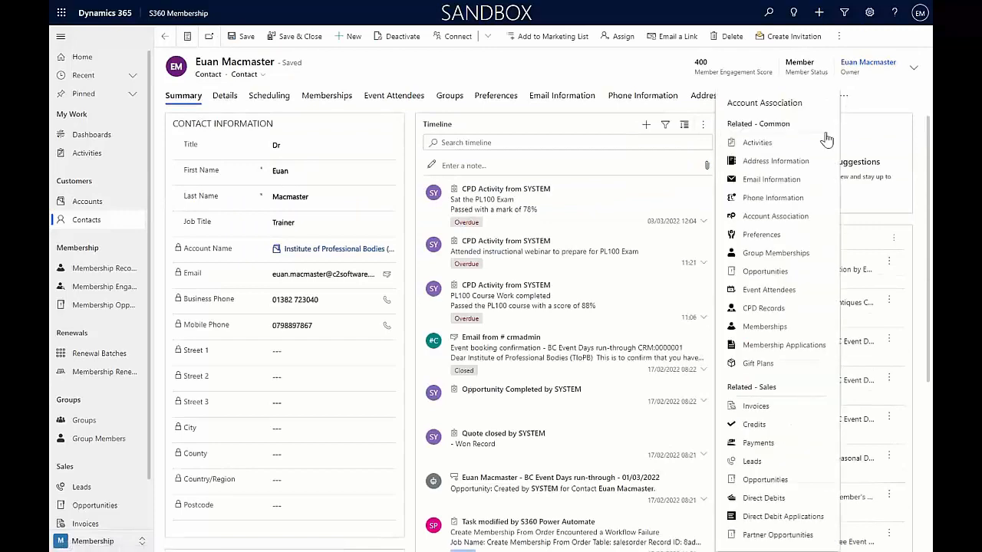
pyautogui.click(761, 310)
pyautogui.click(421, 200)
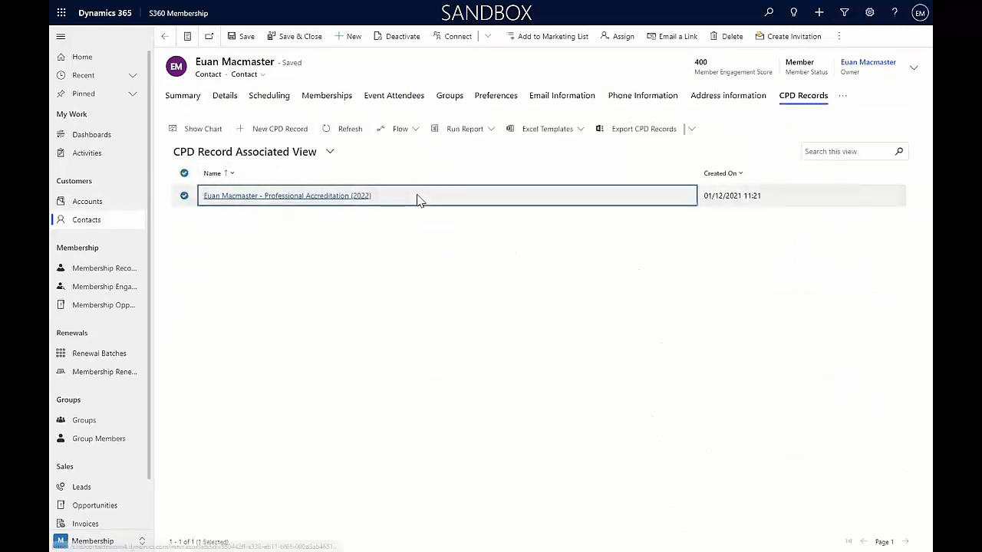
pyautogui.doubleClick(420, 200)
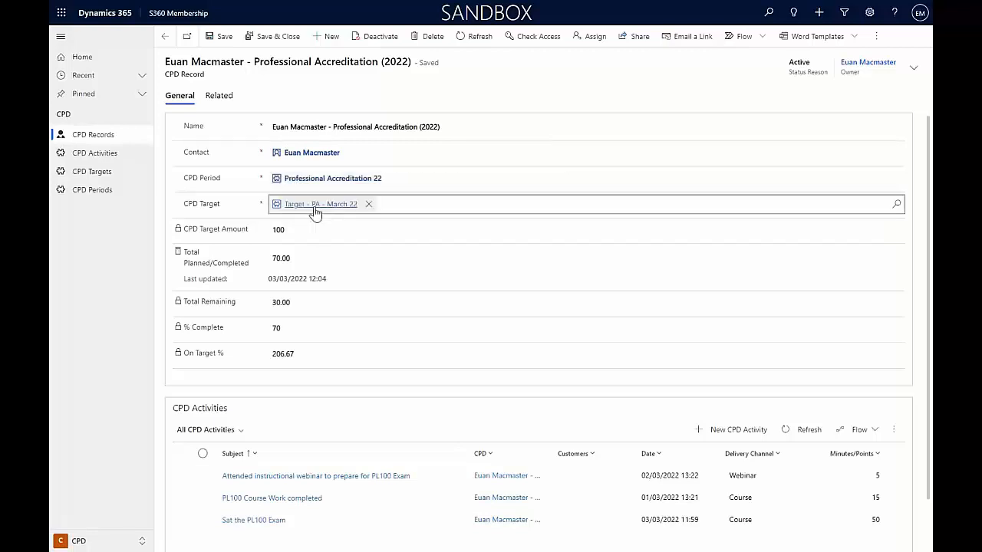
# Step: Create a new CPD activity under this CPD record with the subject "Example CPD Activity"
pyautogui.scroll(-1, 361, 434)
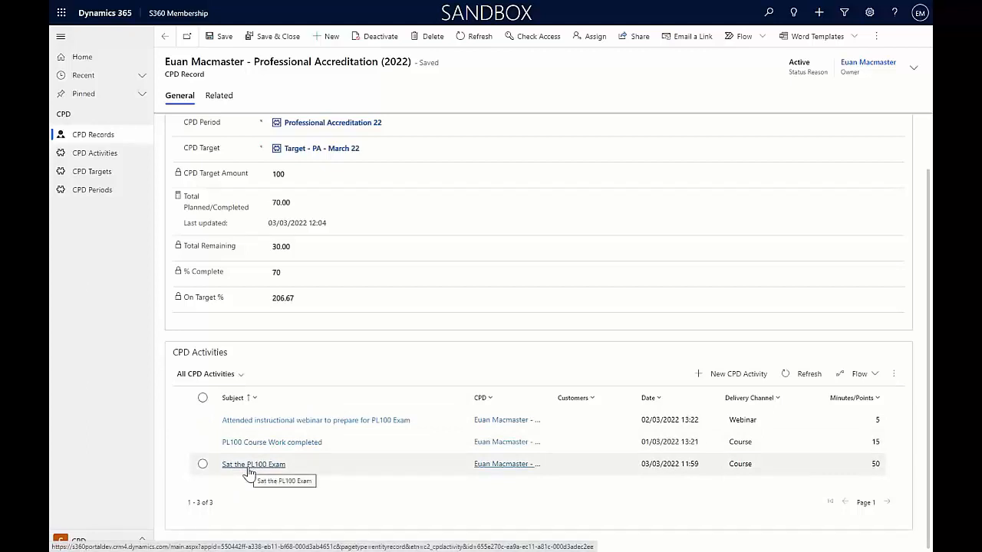
pyautogui.click(706, 376)
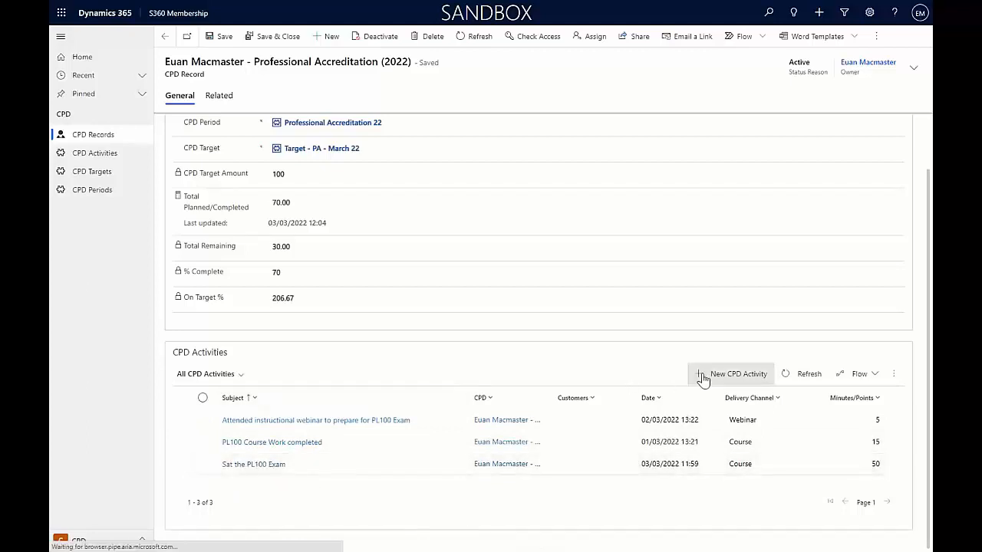
pyautogui.click(327, 125)
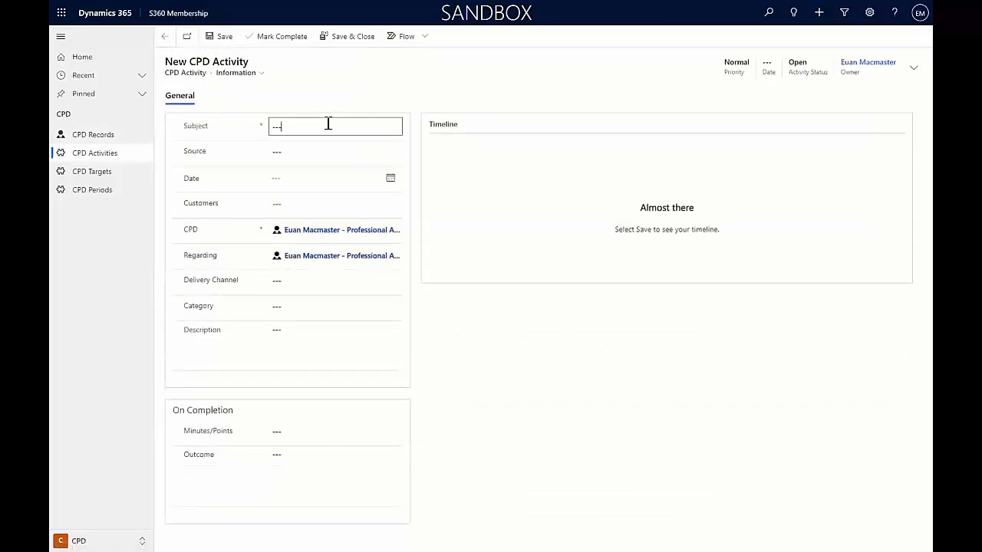
pyautogui.write('Example CPD A')
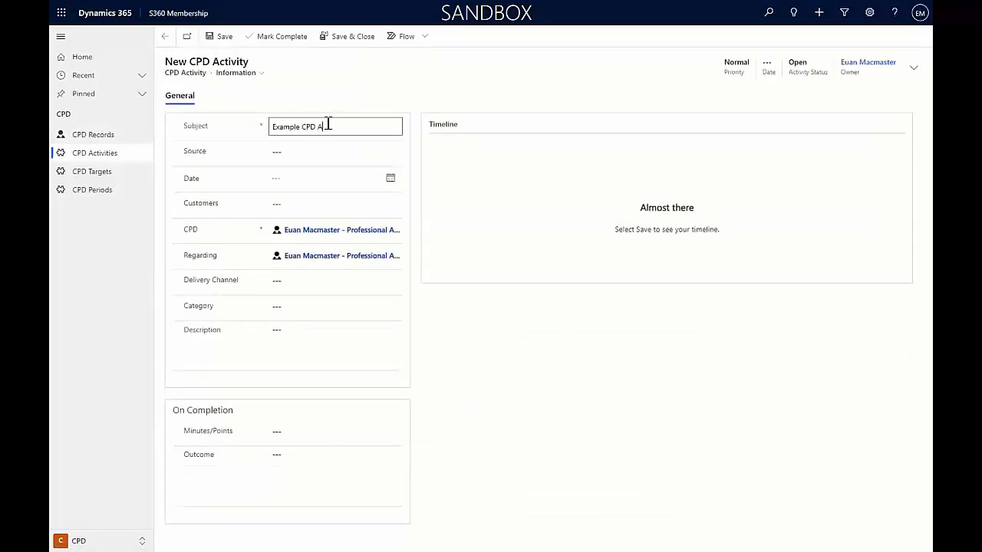
pyautogui.write('ctivity')
# Step: Set the new activity's source to Manual and its date to 03/03/2022
pyautogui.click(311, 153)
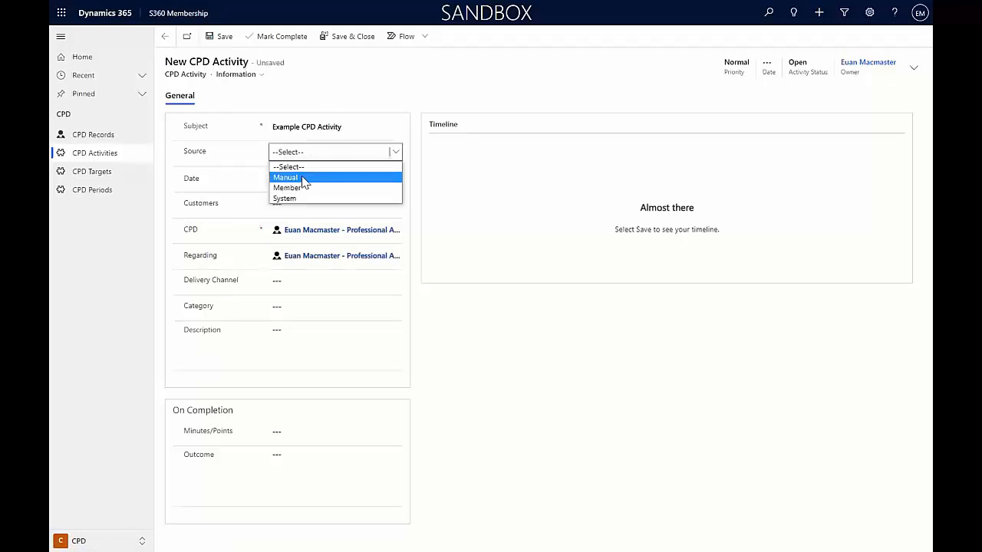
pyautogui.click(303, 178)
pyautogui.click(312, 152)
pyautogui.click(304, 178)
pyautogui.click(391, 178)
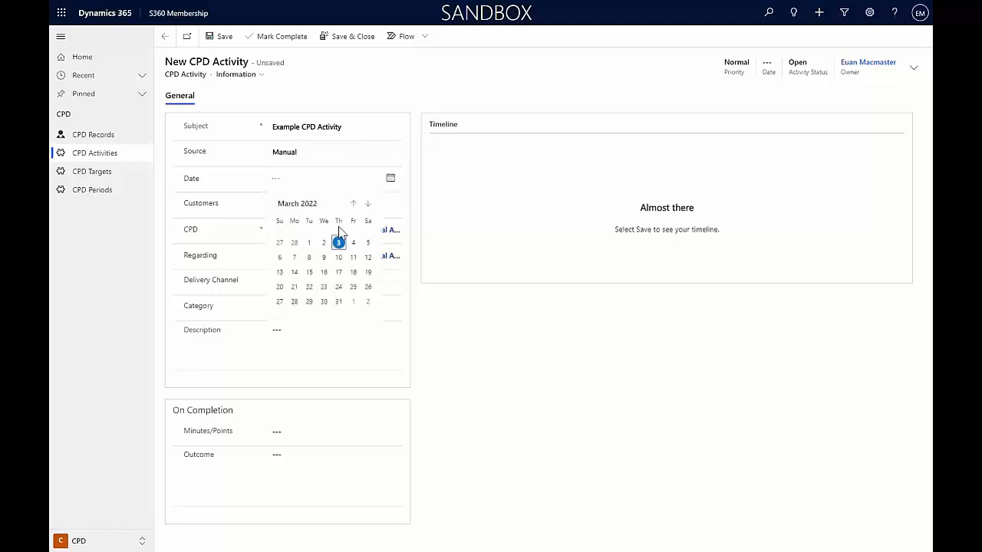
pyautogui.click(368, 240)
# Step: Set the activity's delivery channel to Webinar and its category to Informal
pyautogui.click(295, 299)
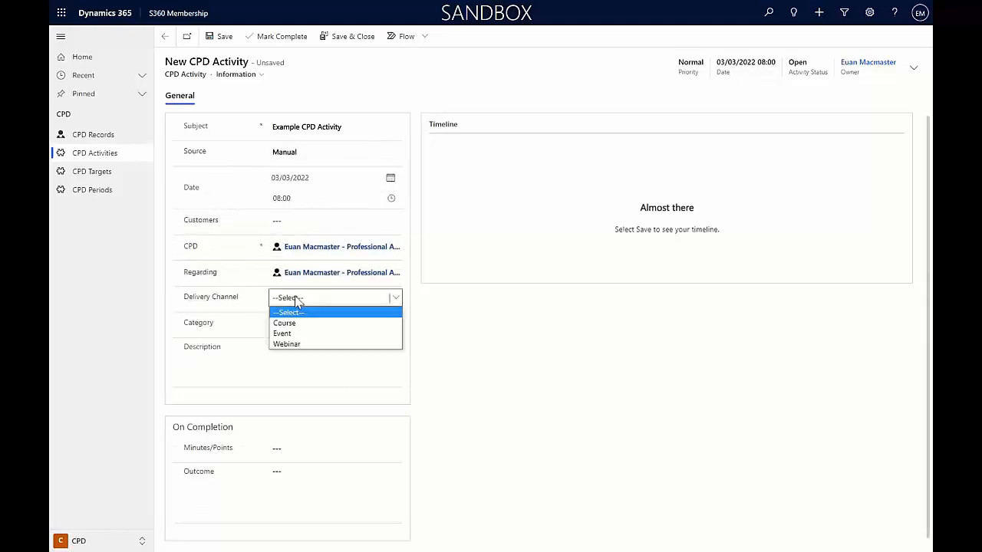
pyautogui.click(303, 344)
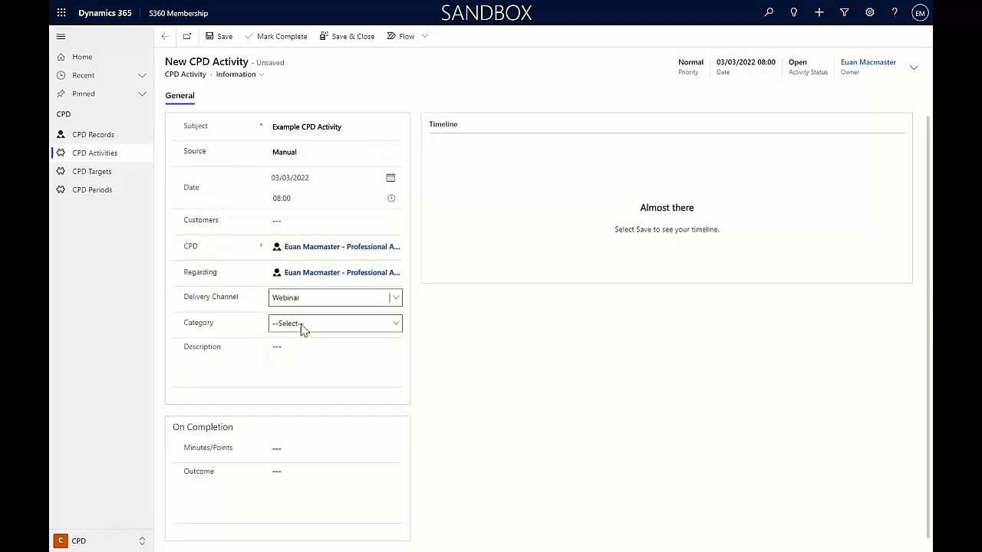
pyautogui.click(304, 326)
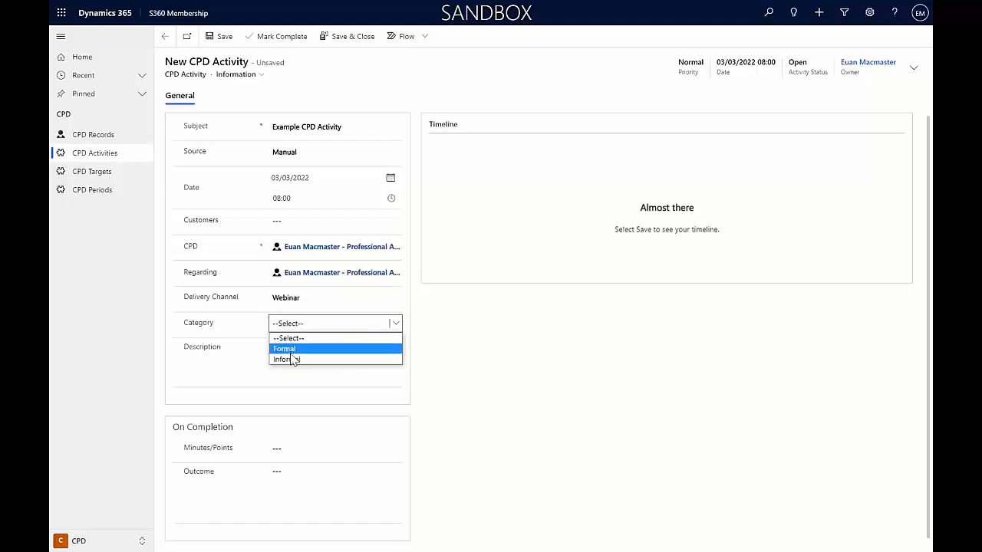
pyautogui.click(293, 360)
# Step: Enter "DEscription" as the activity's description, set its minutes/points to 5, and save the activity
pyautogui.click(292, 361)
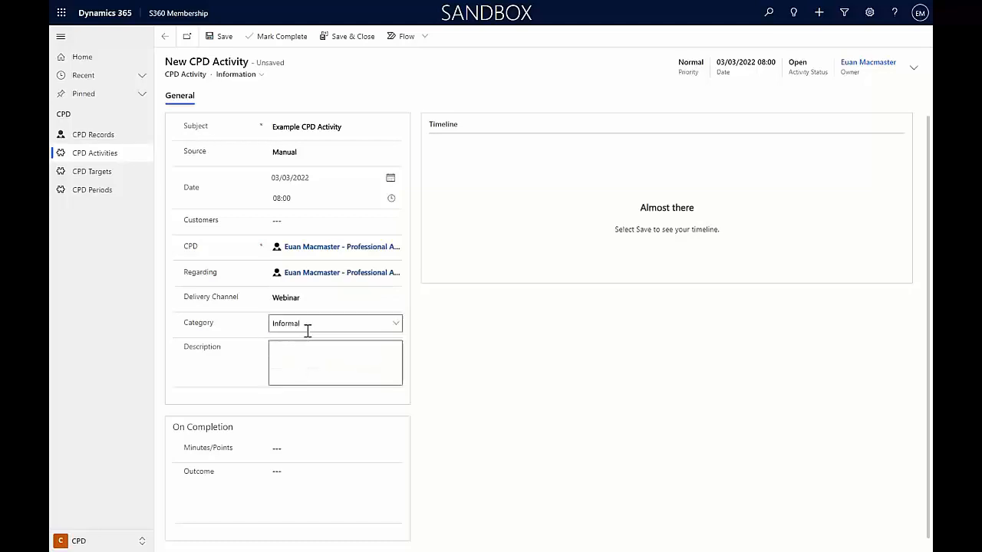
pyautogui.write('DEscription')
pyautogui.click(282, 451)
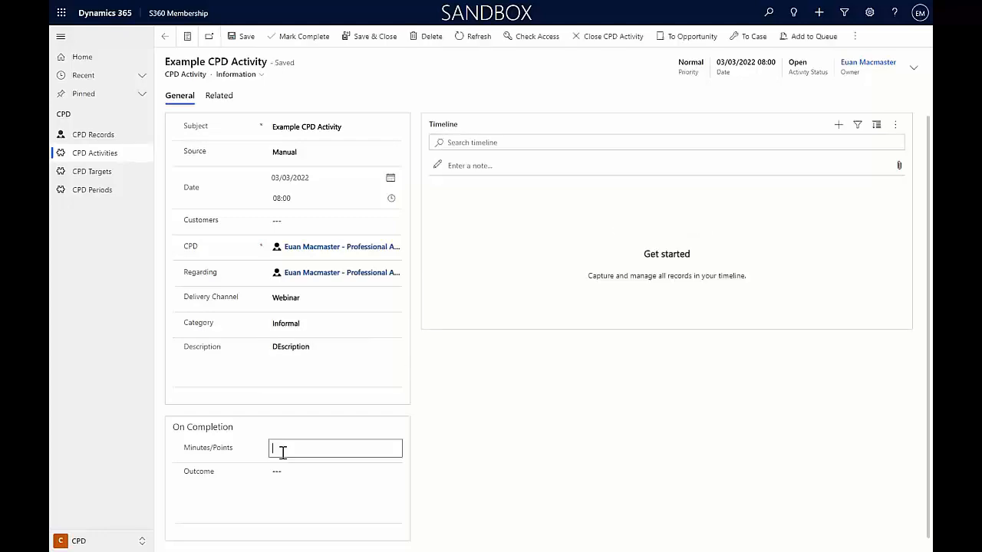
pyautogui.write('5')
pyautogui.click(241, 38)
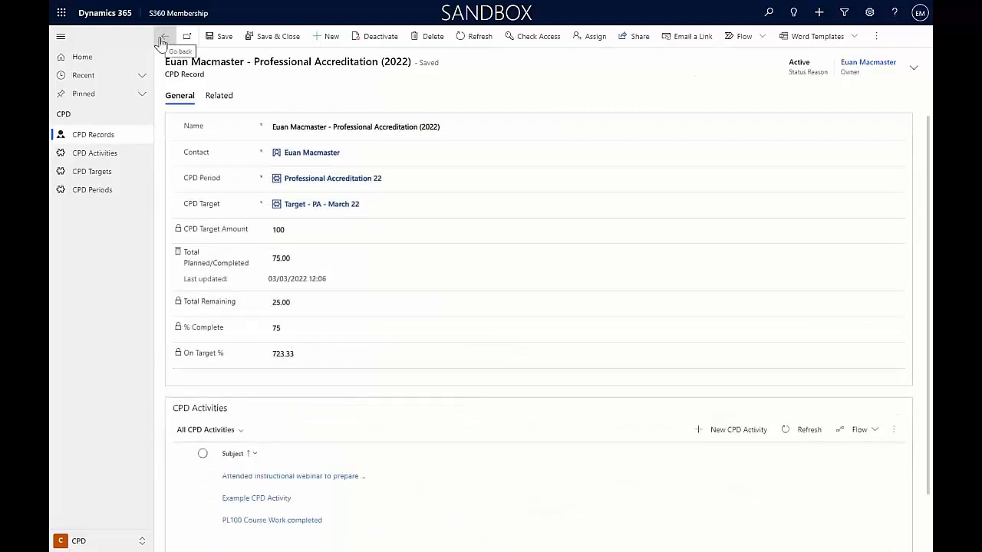
# Step: Go back to the contact's CPD records and open the list of active CPD records in the CPD area
pyautogui.click(162, 39)
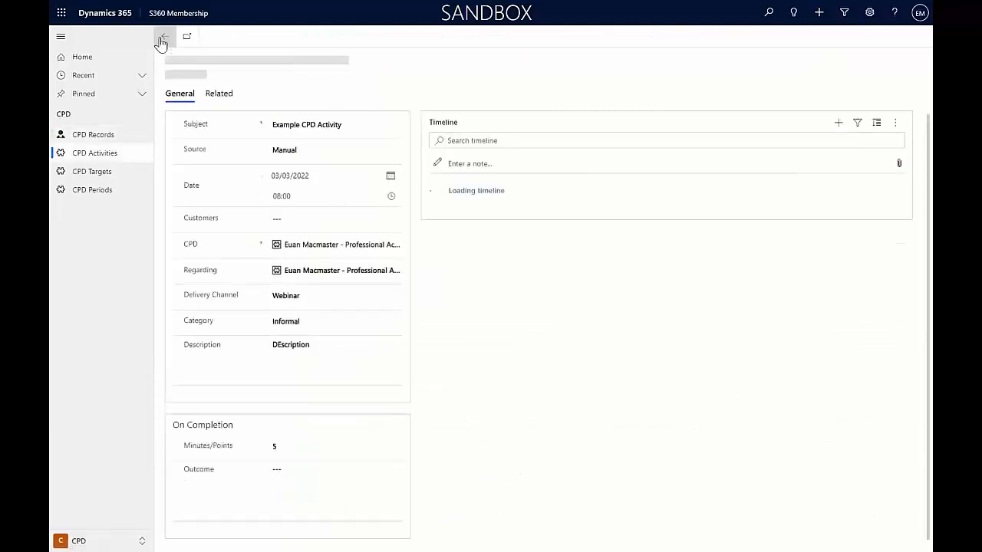
pyautogui.click(162, 39)
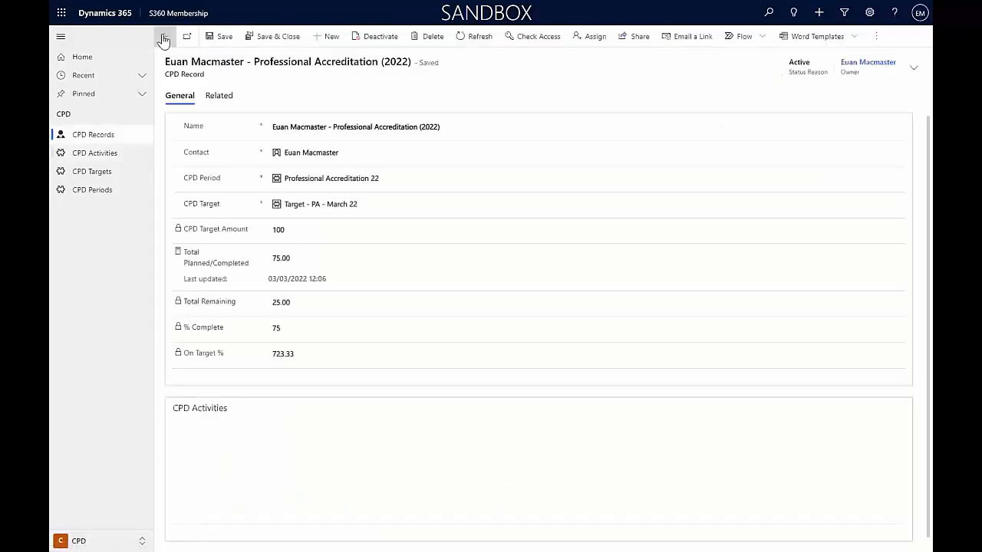
pyautogui.click(163, 39)
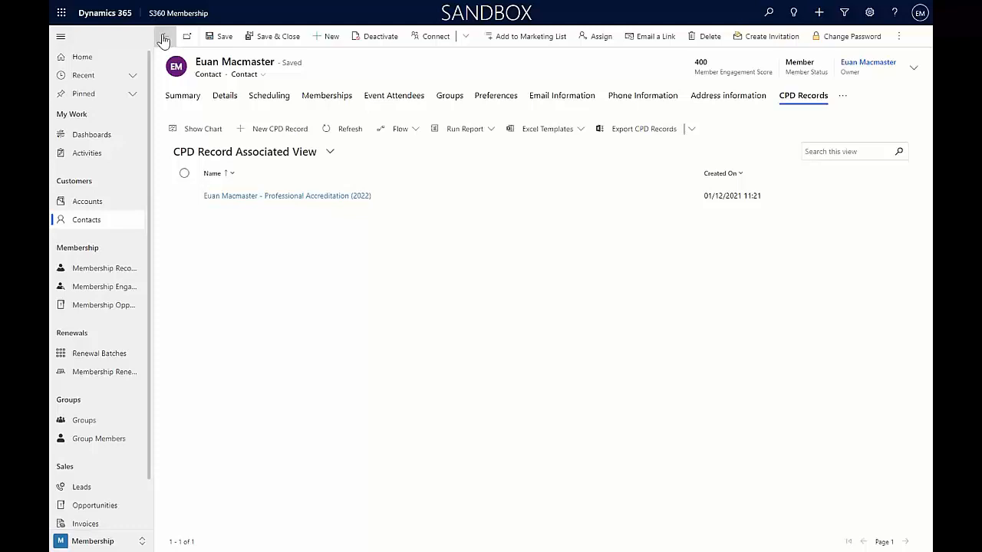
pyautogui.click(103, 541)
pyautogui.click(112, 449)
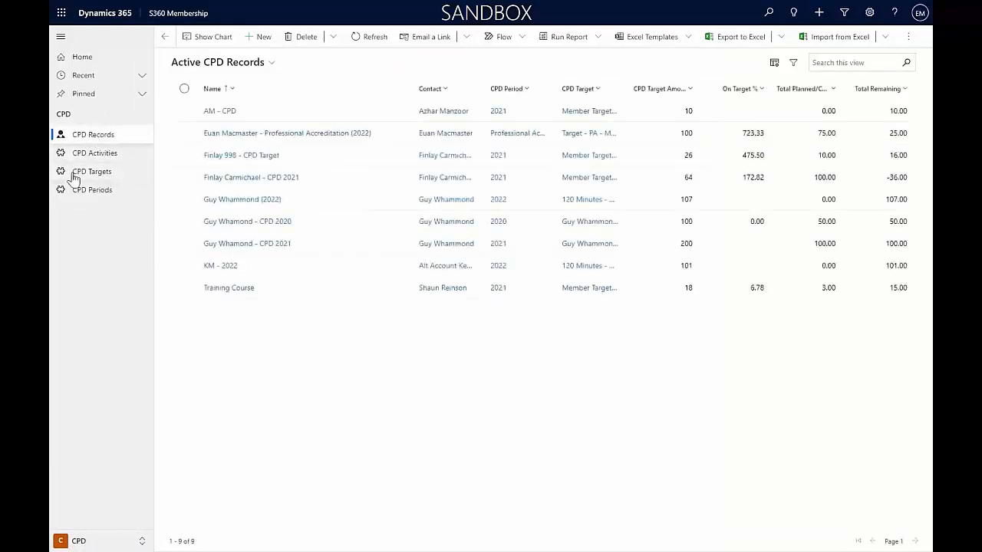
# Step: Return to the Membership area and reopen the Professional Accreditation (2022) CPD record through the member's contact
pyautogui.click(105, 540)
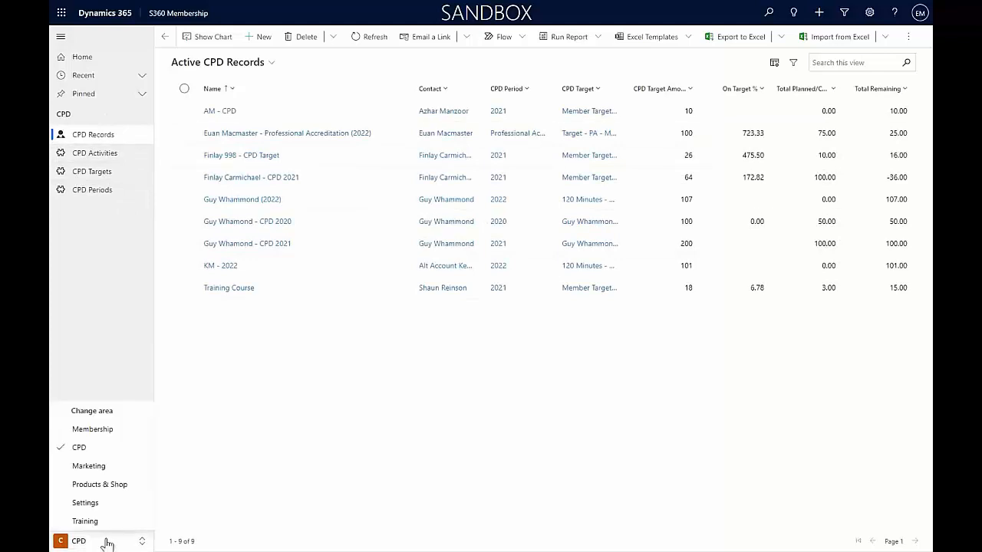
pyautogui.click(100, 431)
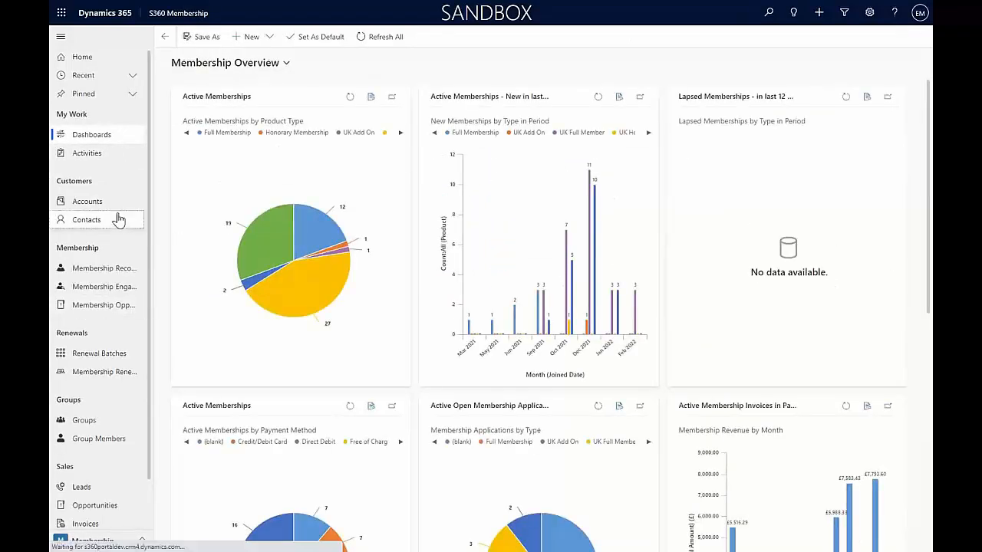
pyautogui.click(121, 219)
pyautogui.click(321, 161)
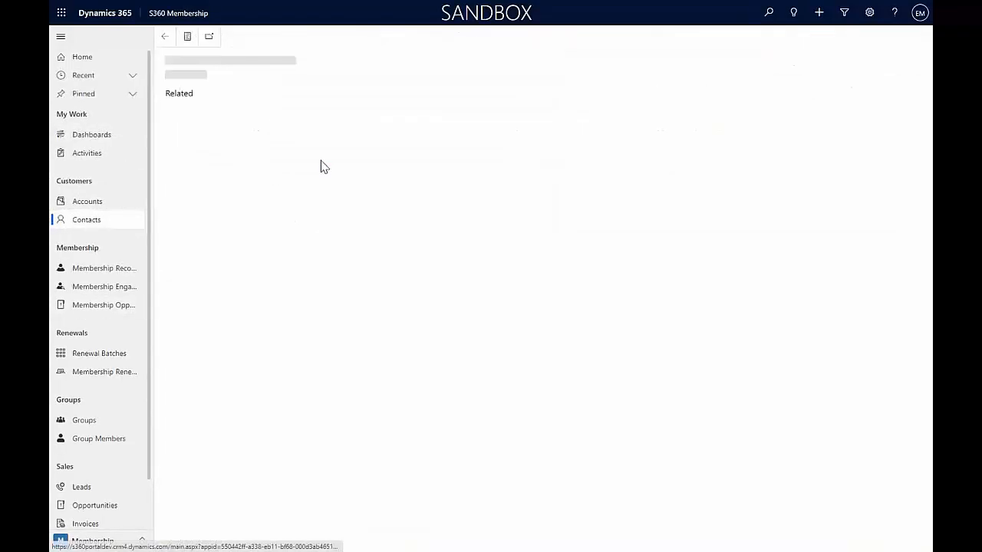
pyautogui.click(843, 95)
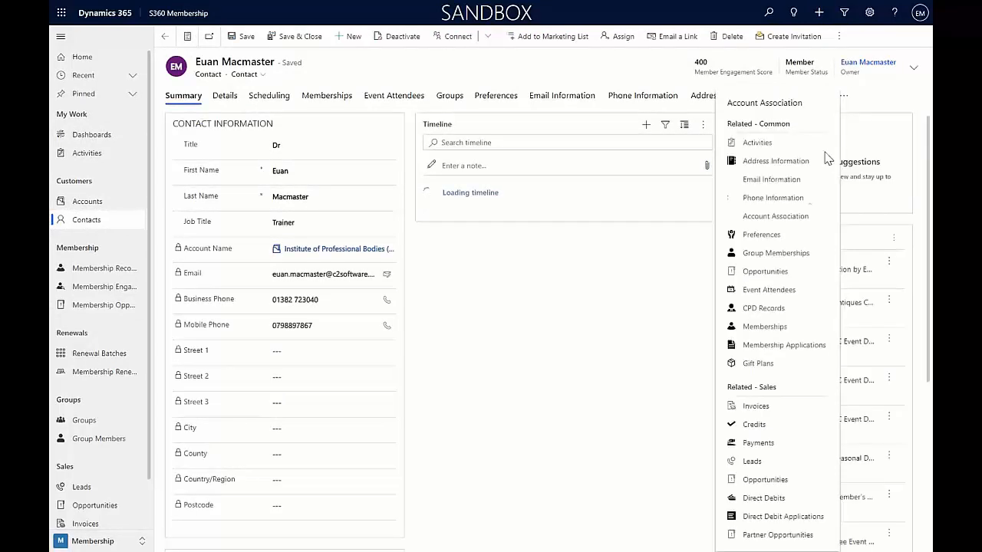
pyautogui.click(727, 437)
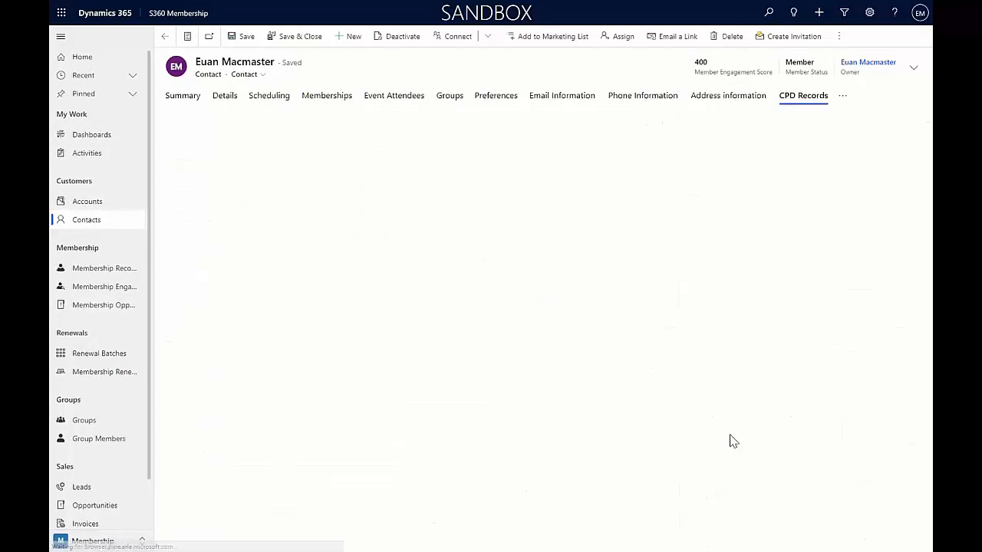
pyautogui.click(336, 196)
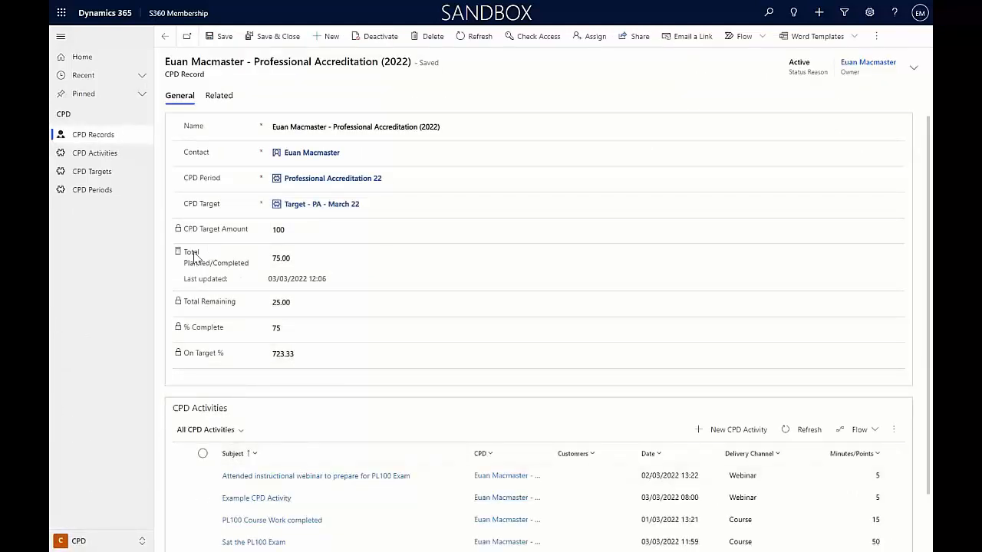
# Step: Show the recalculation option for Total Planned/Completed and return to the contact's list of CPD records
pyautogui.click(178, 252)
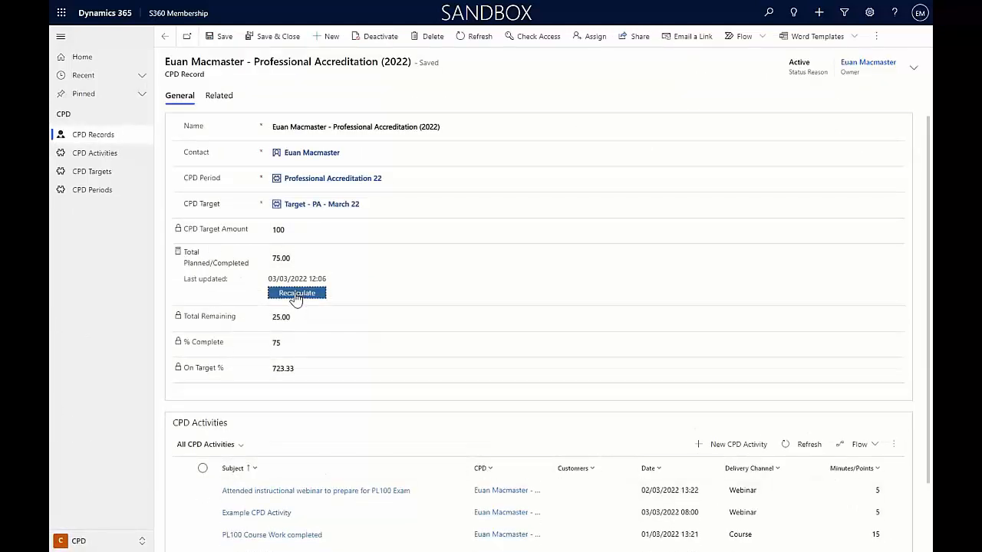
pyautogui.click(166, 39)
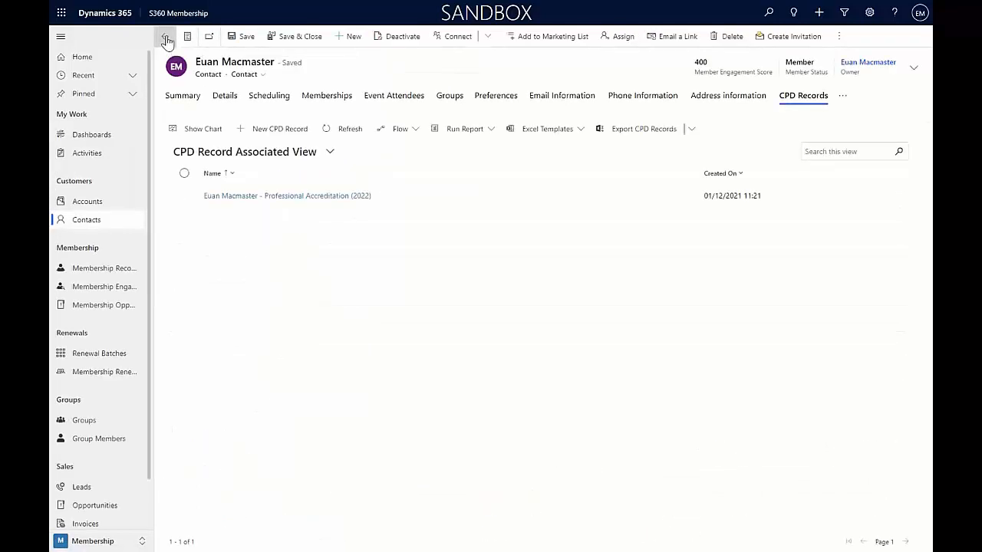